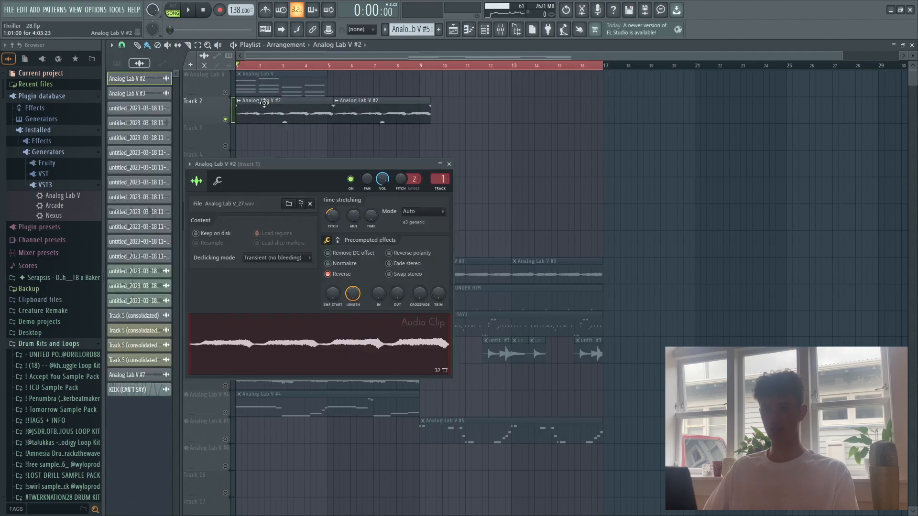
# Examine the EffectRack, Fruity parametric EQ 2 and Vintage Chorus on mixer Insert 1.
pyautogui.press('F9')
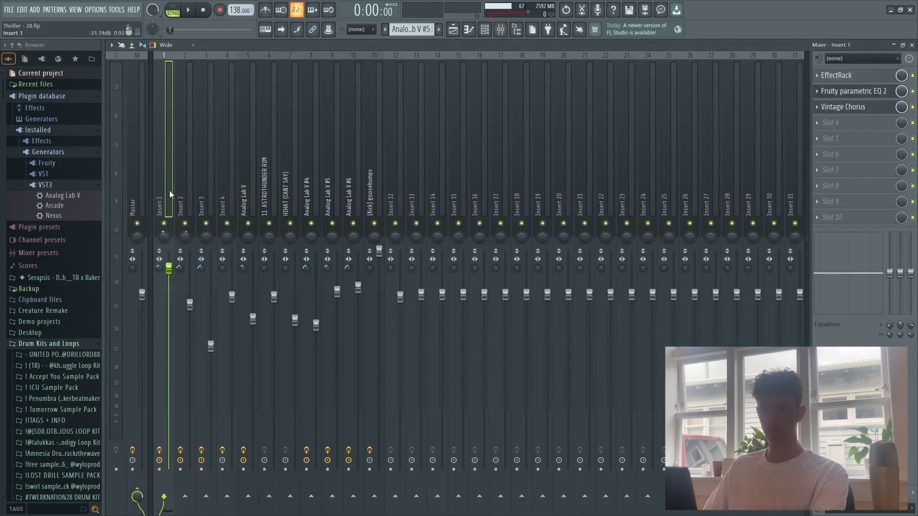
pyautogui.click(846, 77)
pyautogui.click(852, 95)
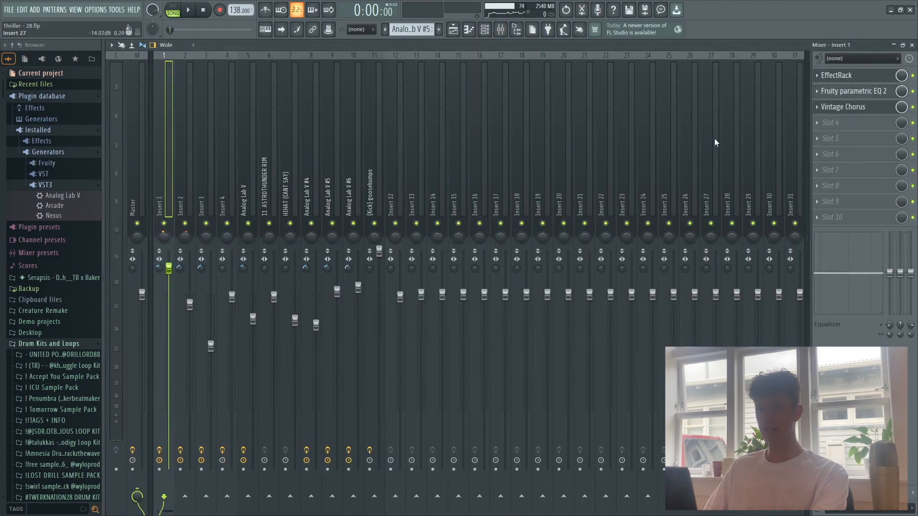
pyautogui.click(832, 110)
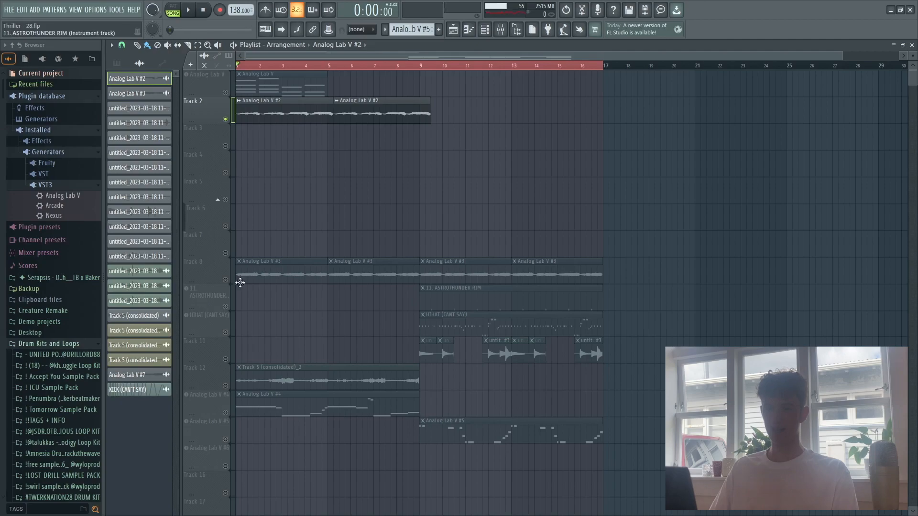
# View the Analog Lab V #3 clip's sample settings on Track 8 and play the track from the start.
pyautogui.doubleClick(239, 275)
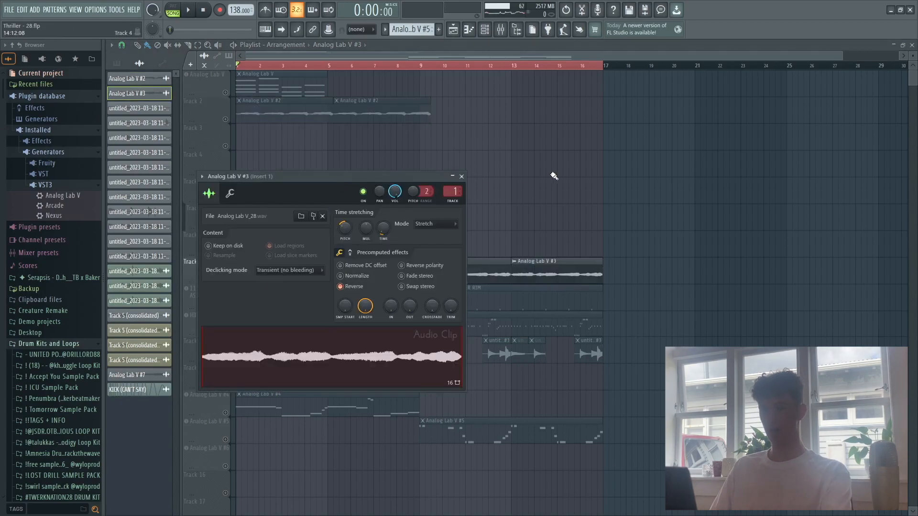
pyautogui.press('F9')
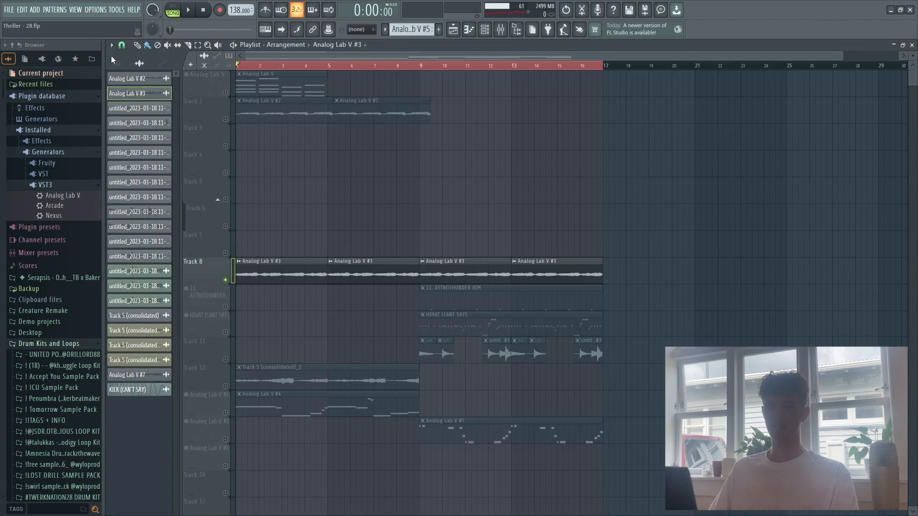
pyautogui.press('space')
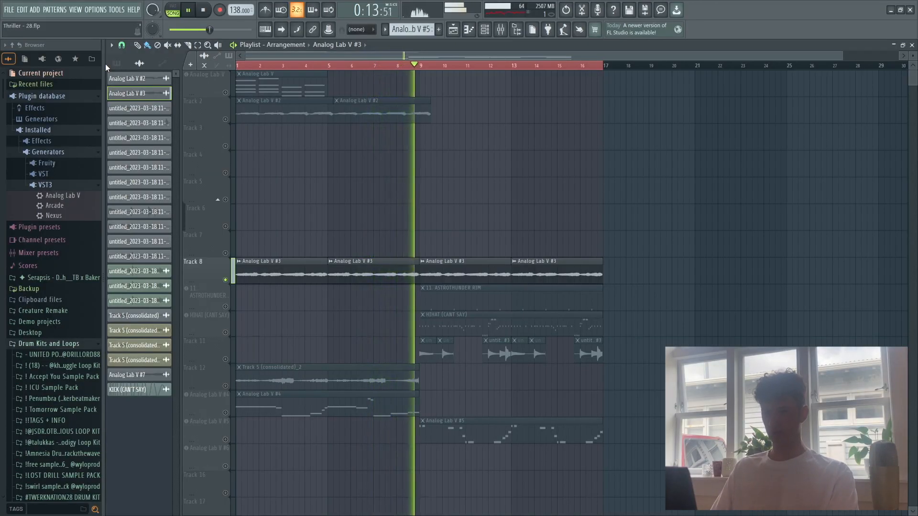
pyautogui.press('space')
pyautogui.click(249, 65)
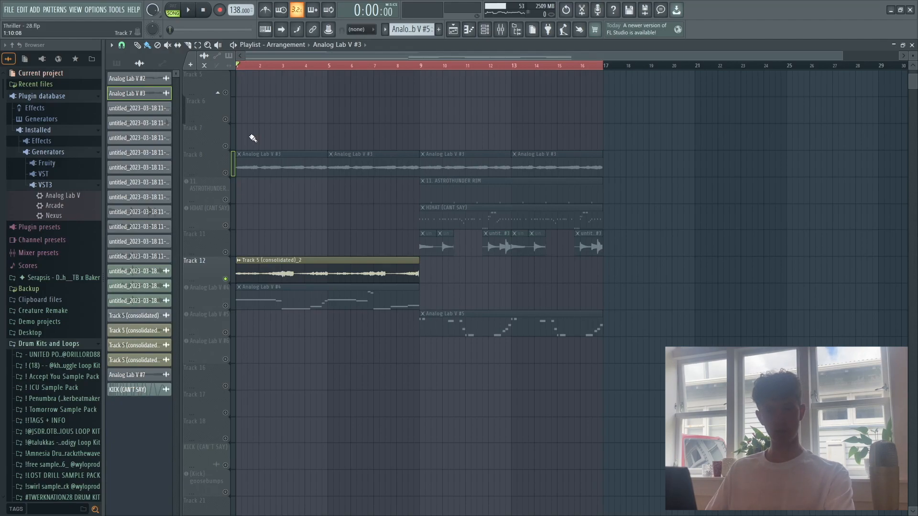
# Play the Track 5 (consolidated)_2 clip on Track 12 and examine the EffectRack and Fruity parametric EQ 2 on Insert 2.
pyautogui.press('F9')
pyautogui.press('F9')
pyautogui.press('space')
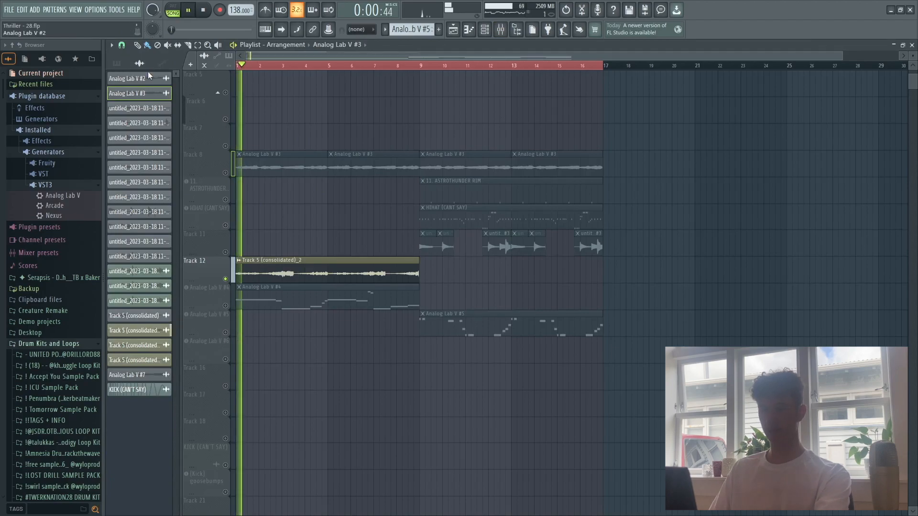
pyautogui.press('F9')
pyautogui.click(190, 200)
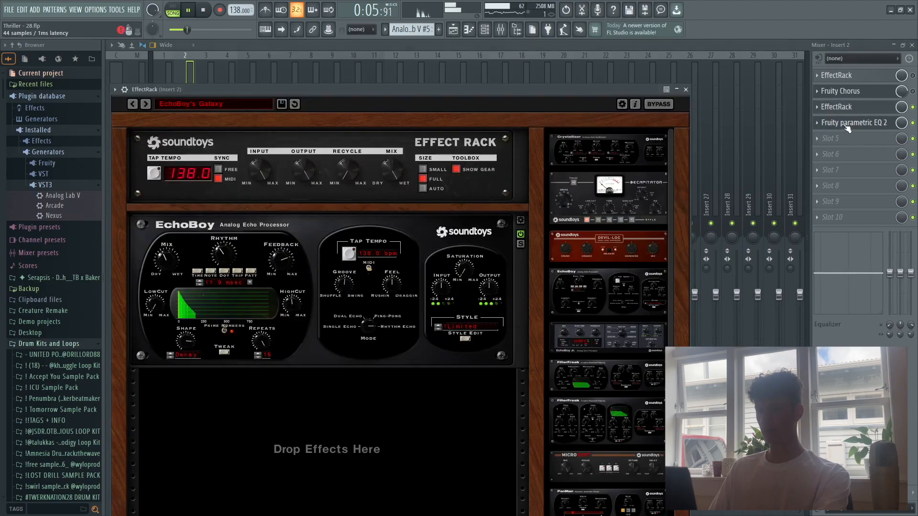
pyautogui.click(847, 124)
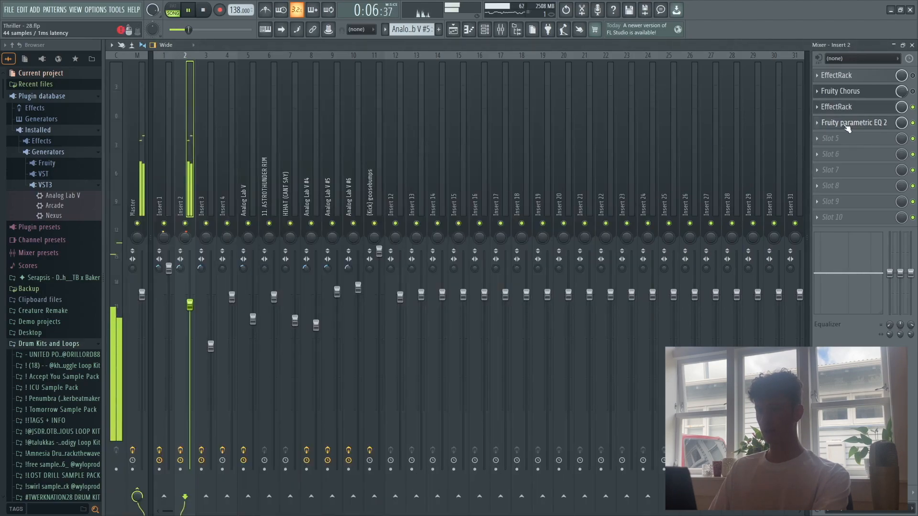
pyautogui.click(454, 102)
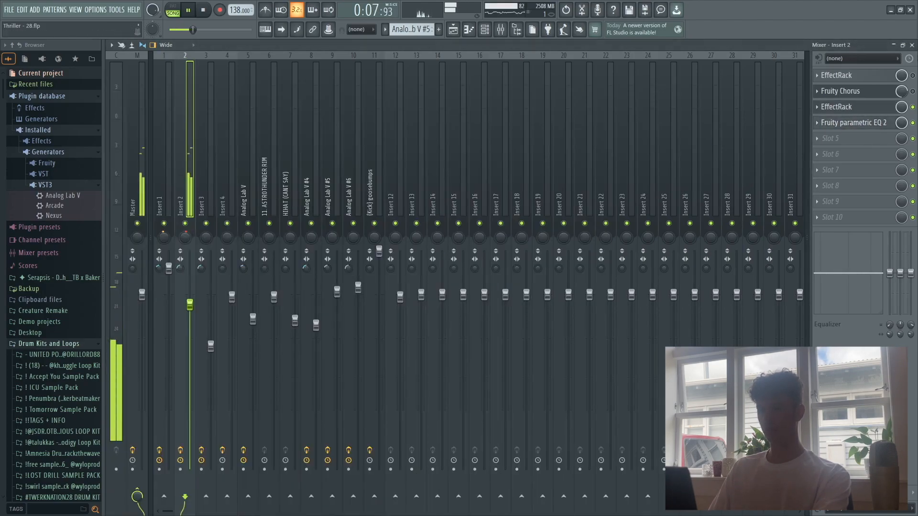
pyautogui.click(913, 46)
pyautogui.click(687, 90)
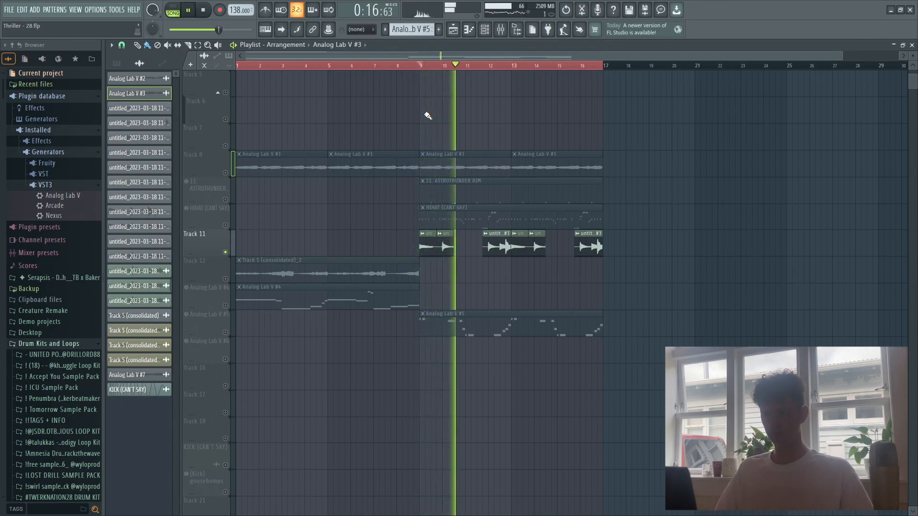
# Examine both EffectRacks and the Fruity parametric EQ 2 on Insert 3, and check the stereo separation on Insert 2.
pyautogui.press('F9')
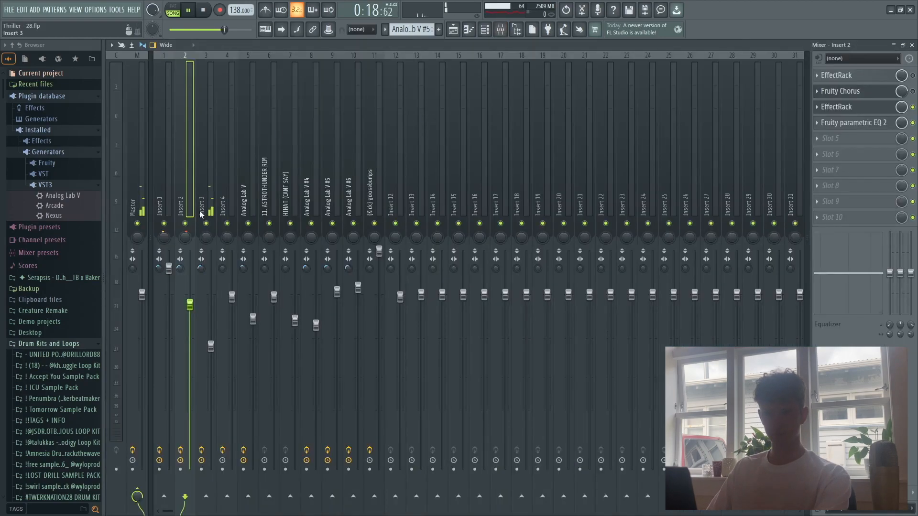
pyautogui.click(209, 186)
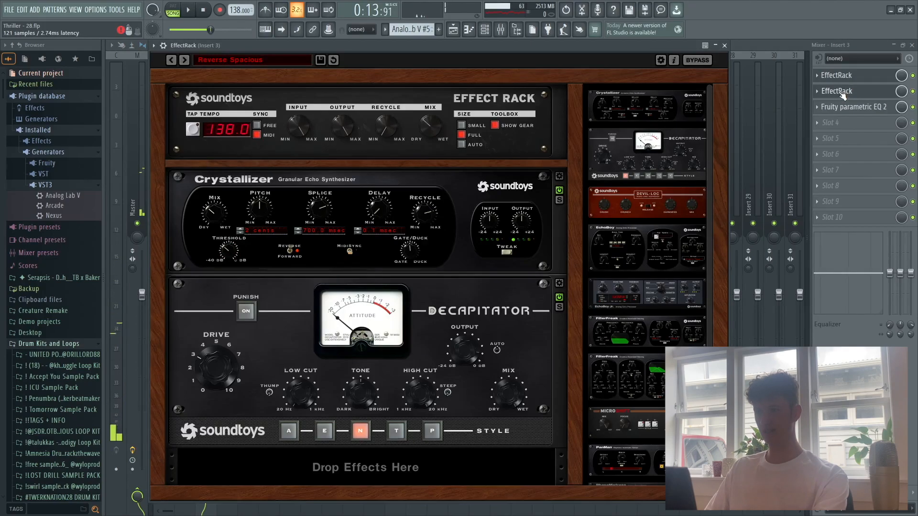
pyautogui.click(841, 93)
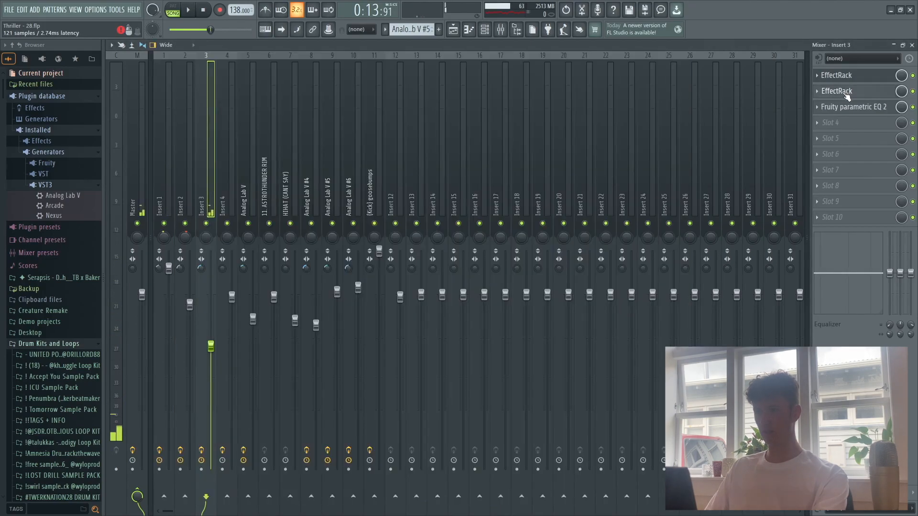
pyautogui.click(854, 108)
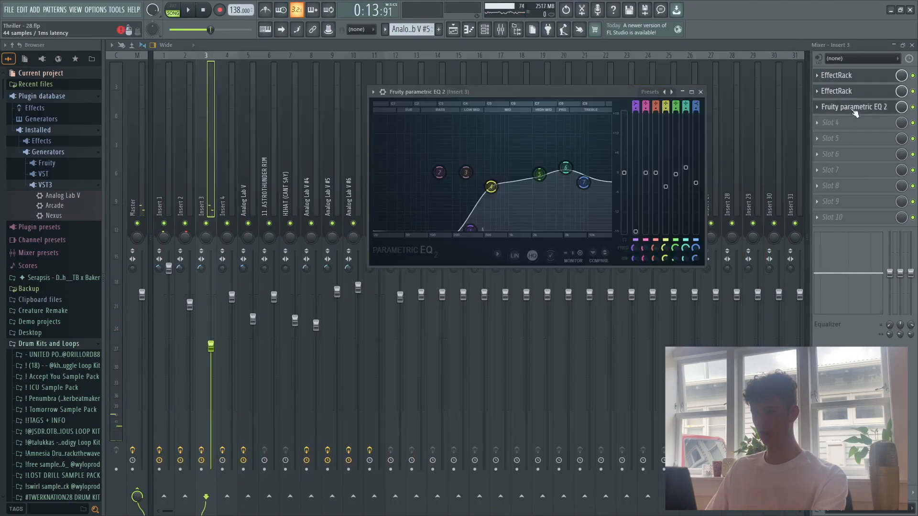
pyautogui.click(701, 91)
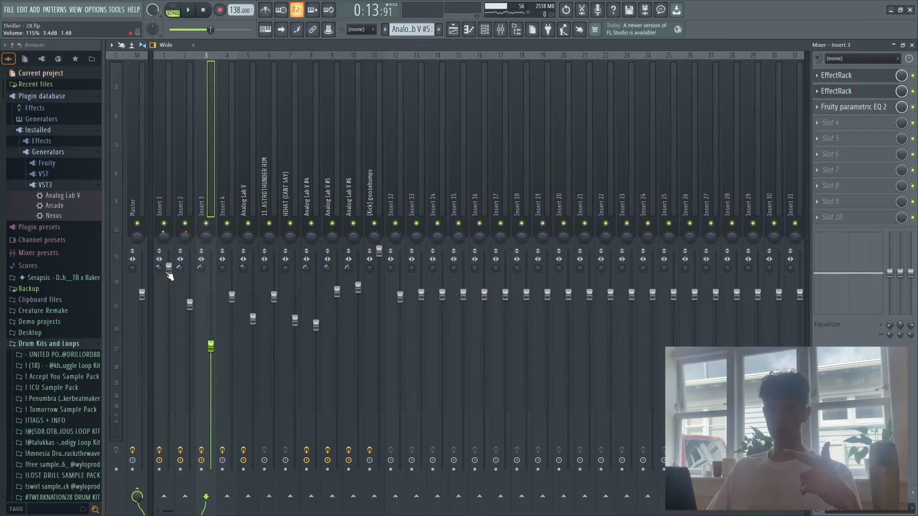
pyautogui.moveTo(182, 272); pyautogui.dragTo(181, 271)
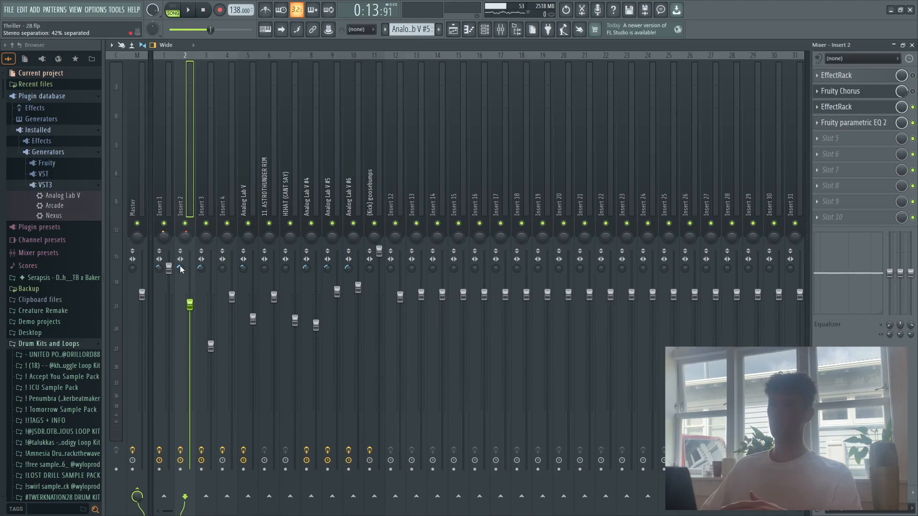
pyautogui.click(913, 44)
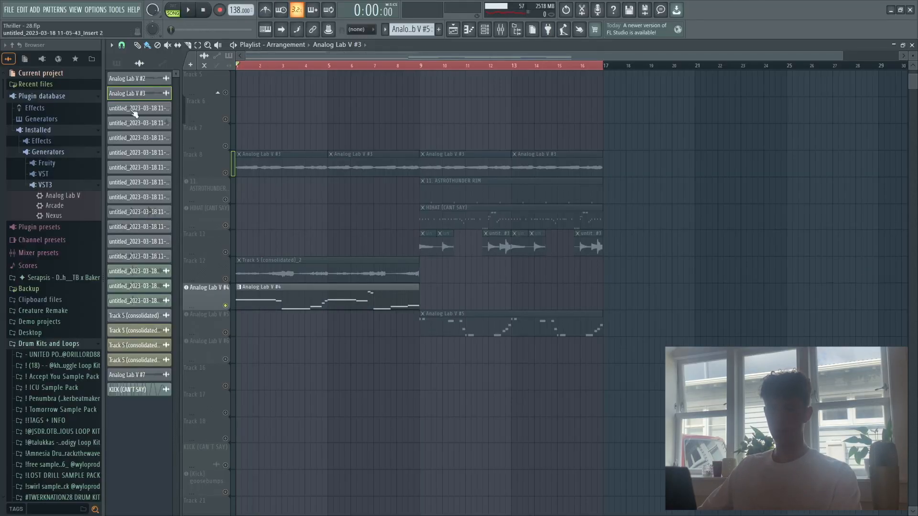
# View the Analog Lab V #4 instrument's preset, and play its melody in the piano roll.
pyautogui.click(202, 291)
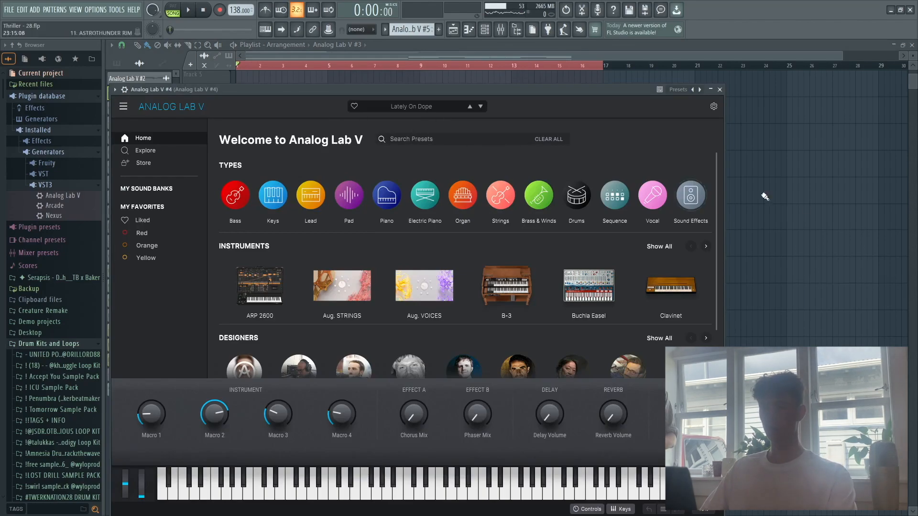
pyautogui.click(720, 89)
pyautogui.doubleClick(302, 297)
pyautogui.scroll(-5, 162, 134)
pyautogui.scroll(-2, 145, 111)
pyautogui.press('space')
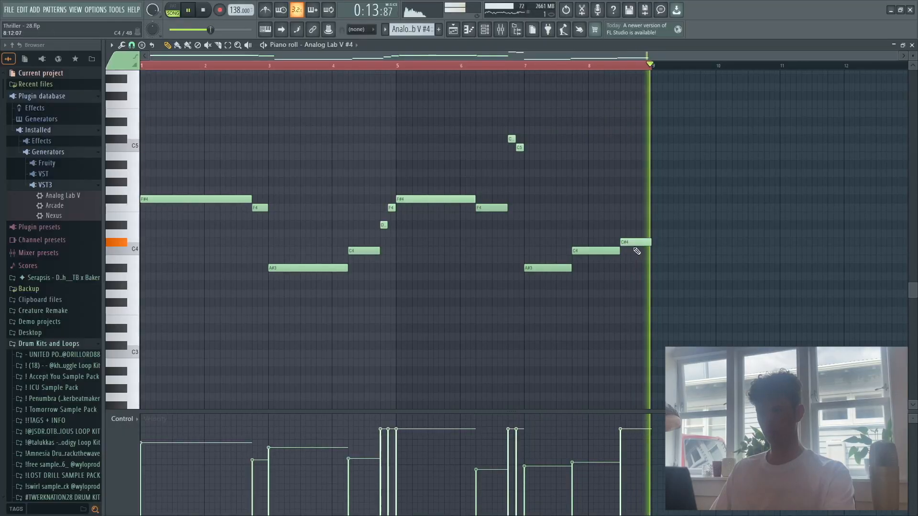
pyautogui.press('space')
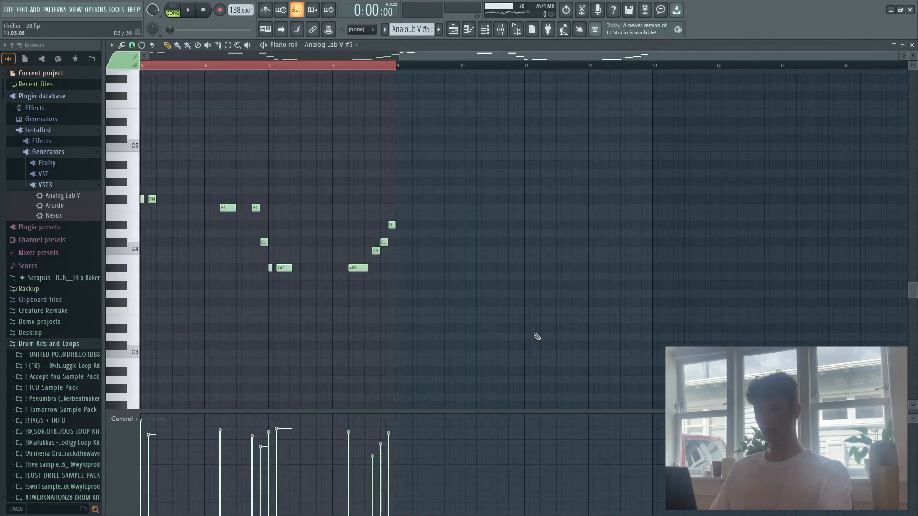
# Review the Analog Lab V #5 notes from bar 1 in the piano roll during playback.
pyautogui.hscroll(-5, 531, 335)
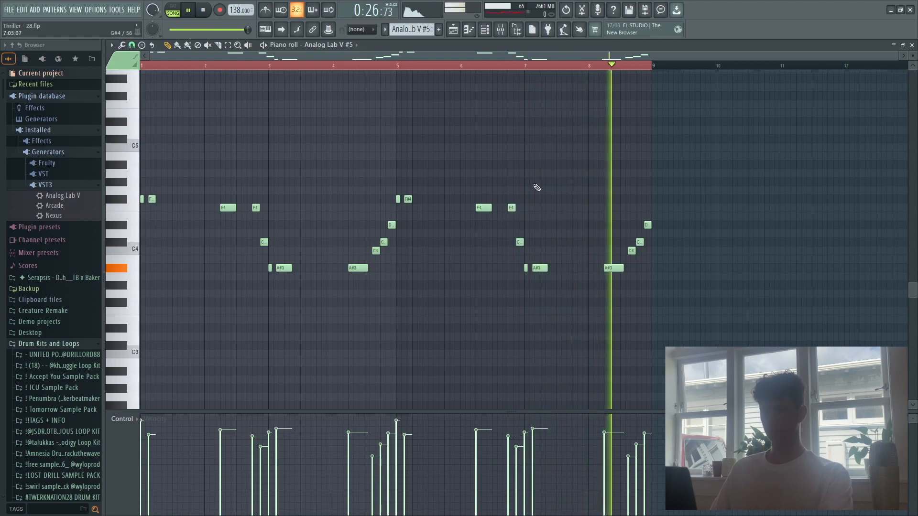
pyautogui.press('space')
# Examine the two Fruity parametric EQ 2 instances and the EffectRack on the Analog Lab V #4 mixer track.
pyautogui.press('F9')
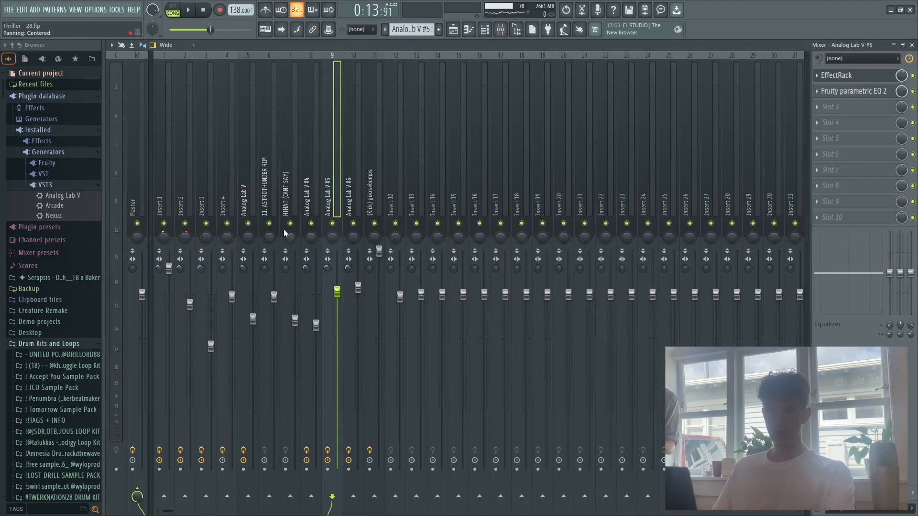
pyautogui.click(308, 203)
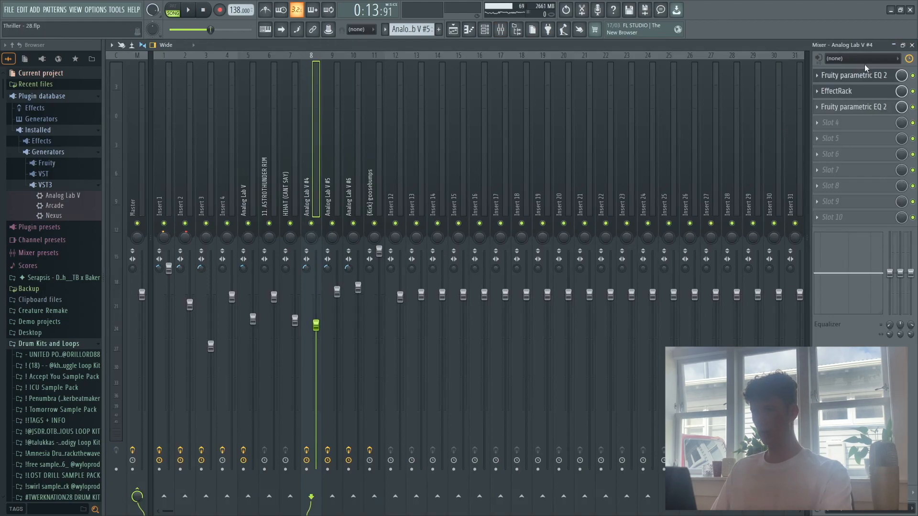
pyautogui.click(870, 76)
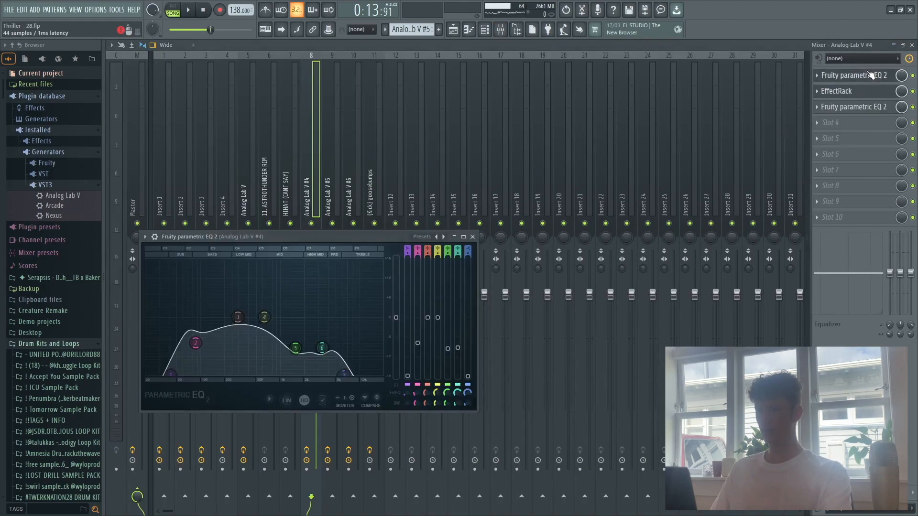
pyautogui.click(838, 91)
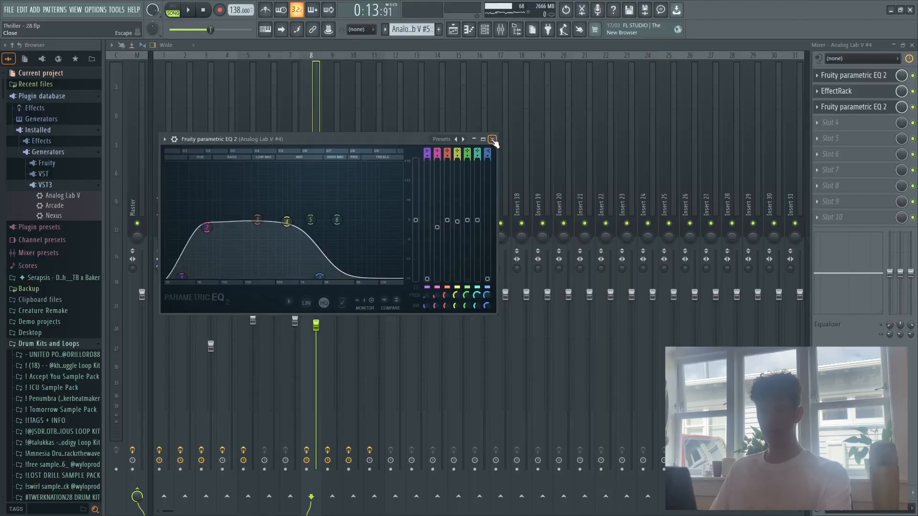
pyautogui.press('Escape')
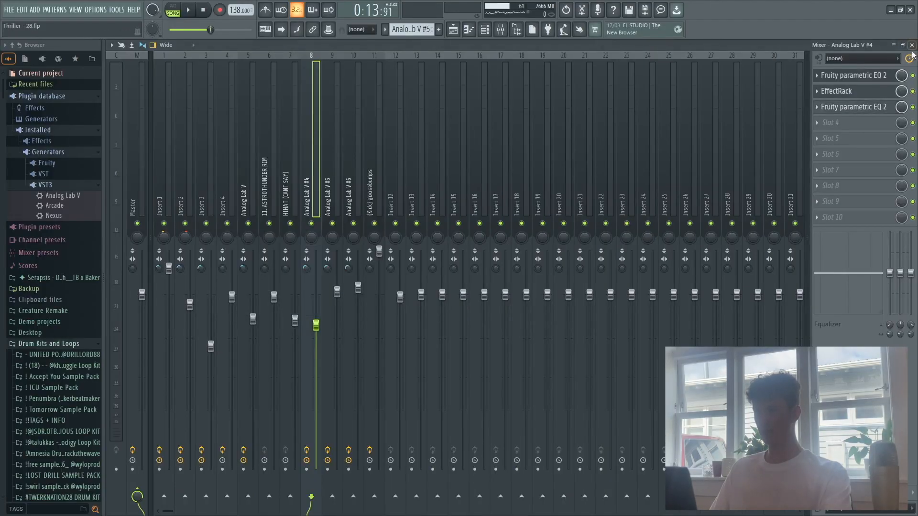
# Examine the EffectRack and Fruity parametric EQ 2 on the Analog Lab V #5 mixer track.
pyautogui.click(330, 204)
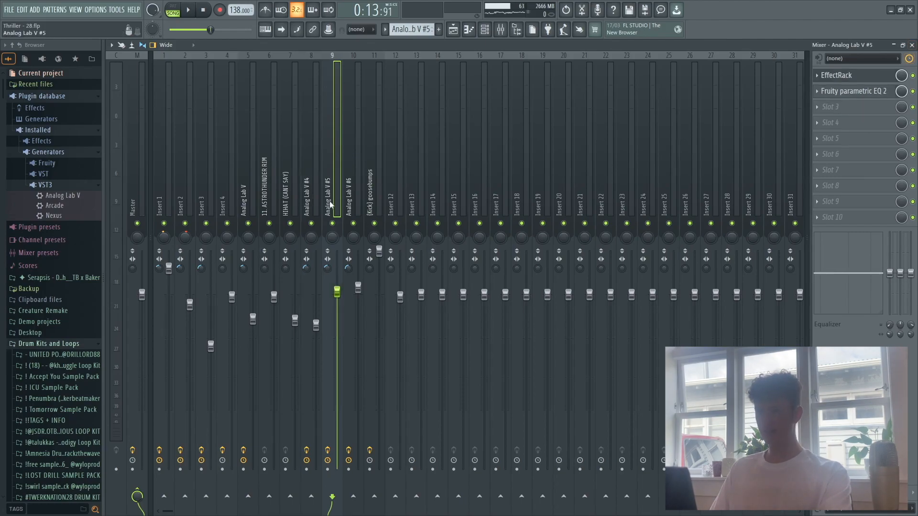
pyautogui.click(851, 75)
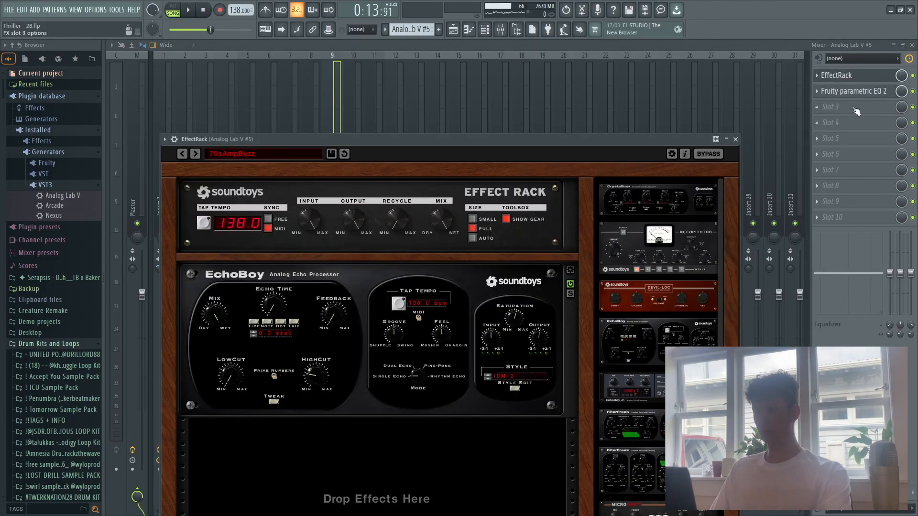
pyautogui.click(850, 92)
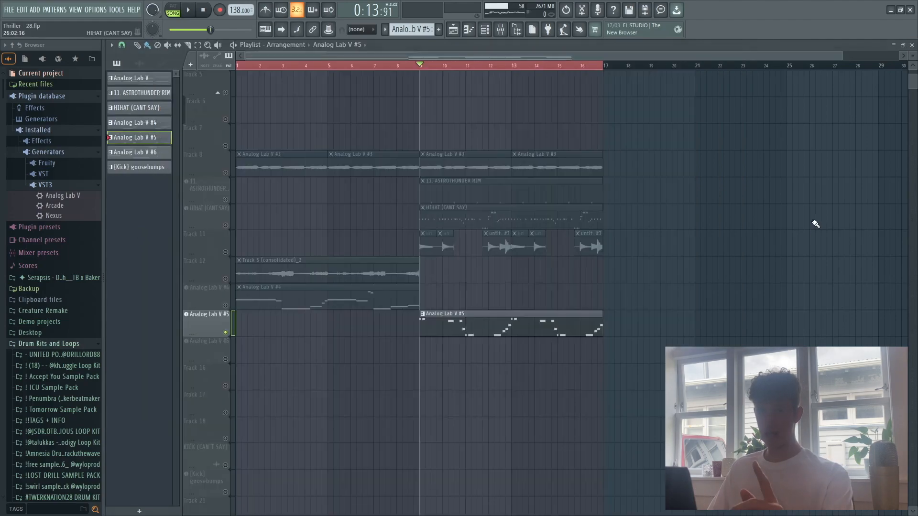
# Unmute the 11. ASTROTHUNDER RIM and HIHAT (CANT SAY) playlist tracks, and mute the Analog Lab V #5 track.
pyautogui.click(225, 200)
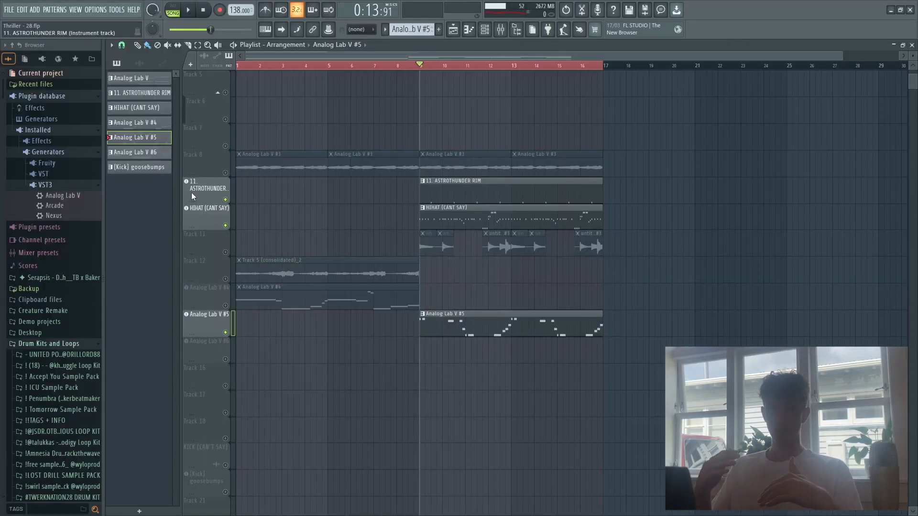
pyautogui.click(226, 332)
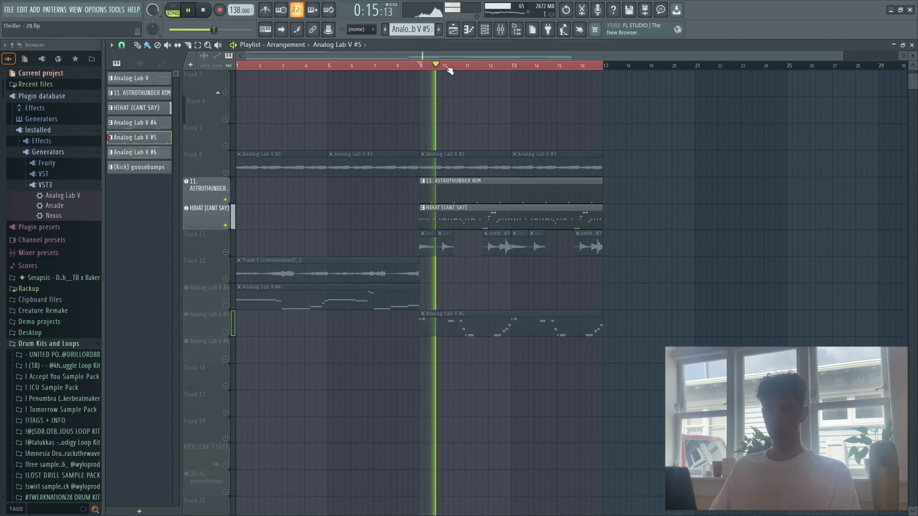